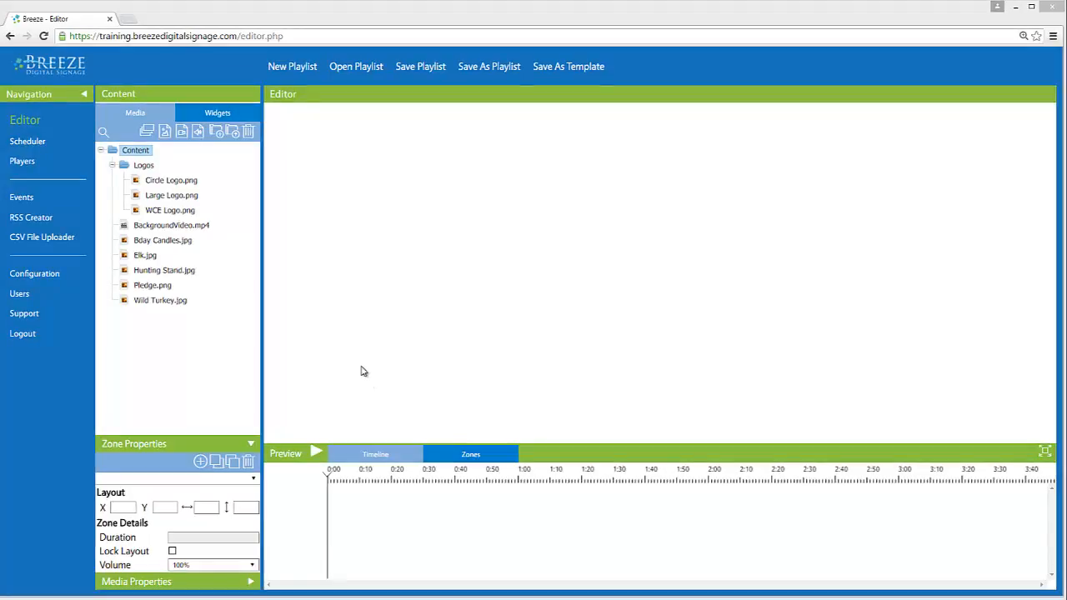
Look over the saved playlists without opening one, and view the Students schedule in the Scheduler
left_click(359, 71)
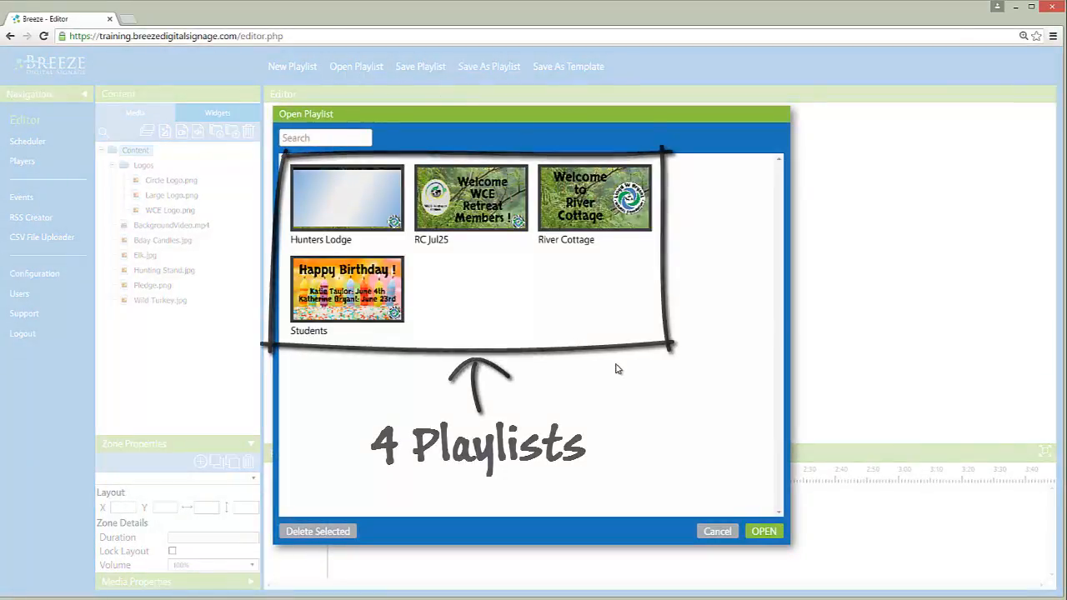
left_click(709, 532)
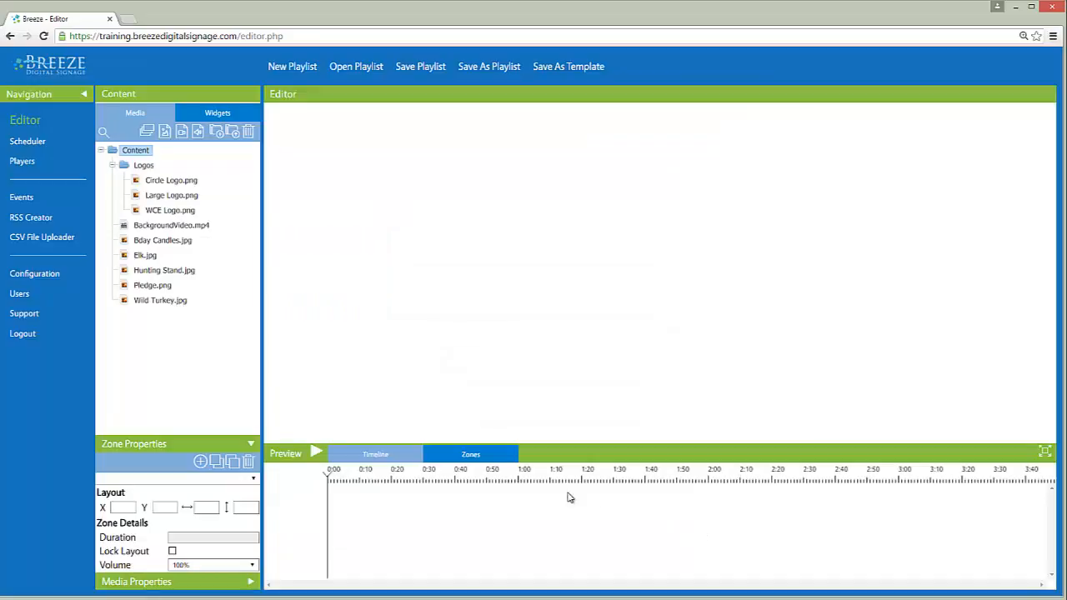
left_click(28, 142)
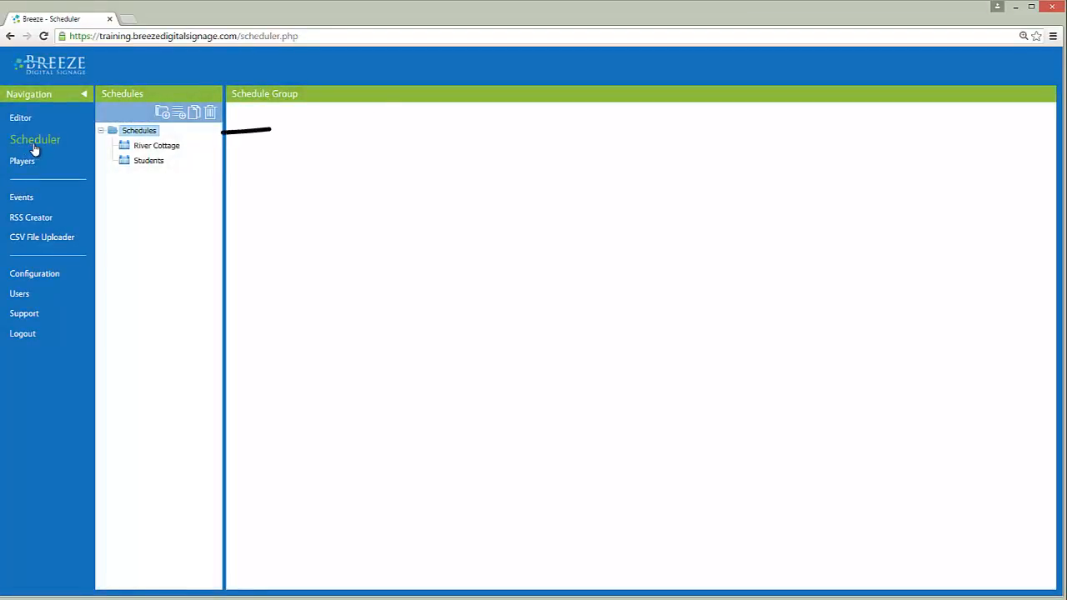
left_click(146, 162)
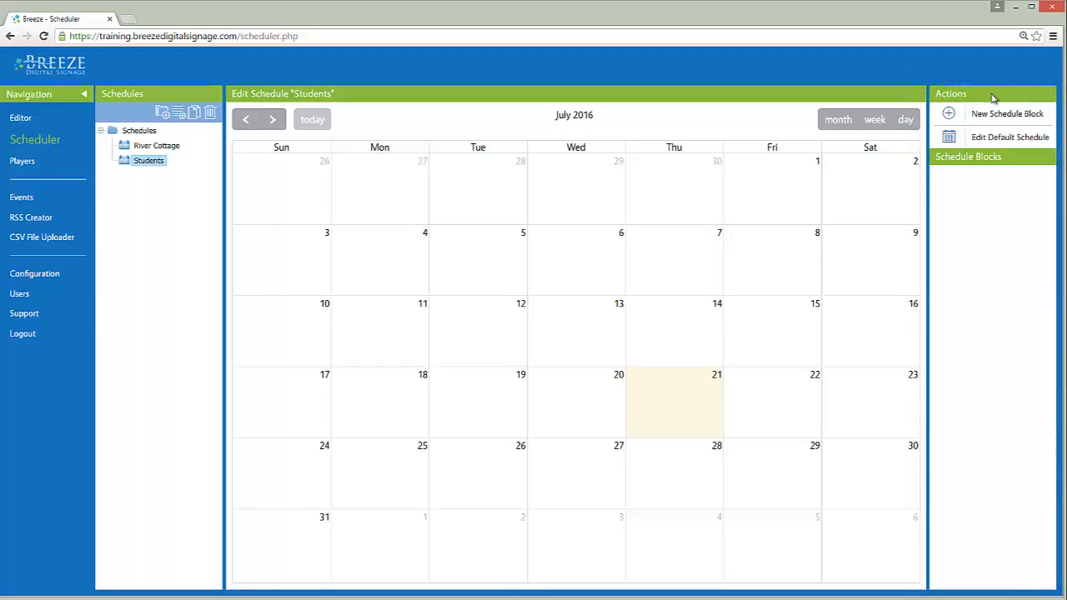
Create a new schedule named Hunters Lodge that contains the Hunters Lodge playlist
left_click(180, 118)
left_click(321, 117)
type("Hunters Lodge")
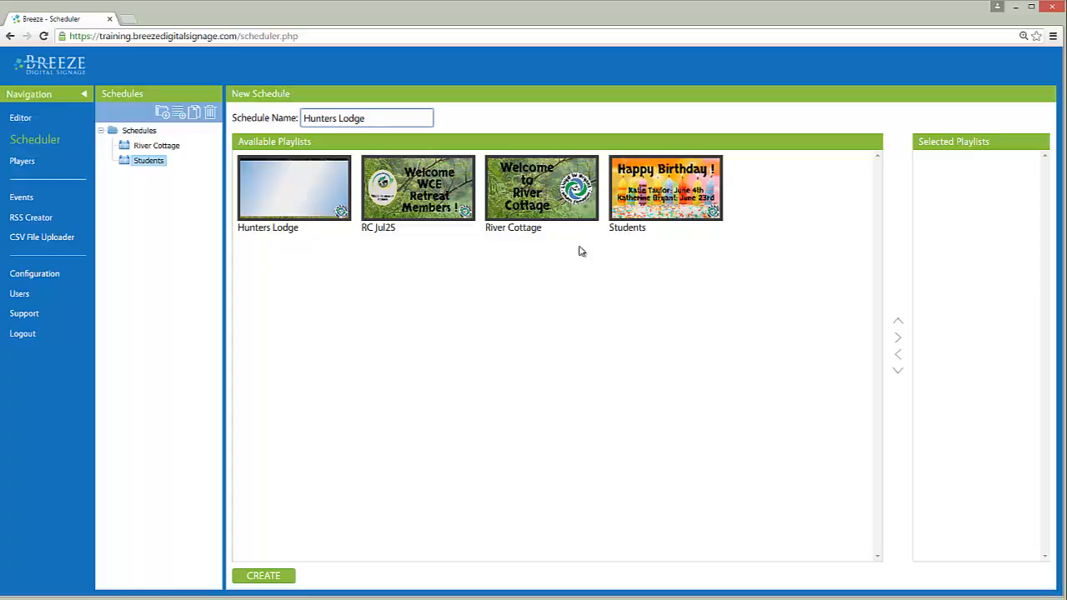
left_click(310, 214)
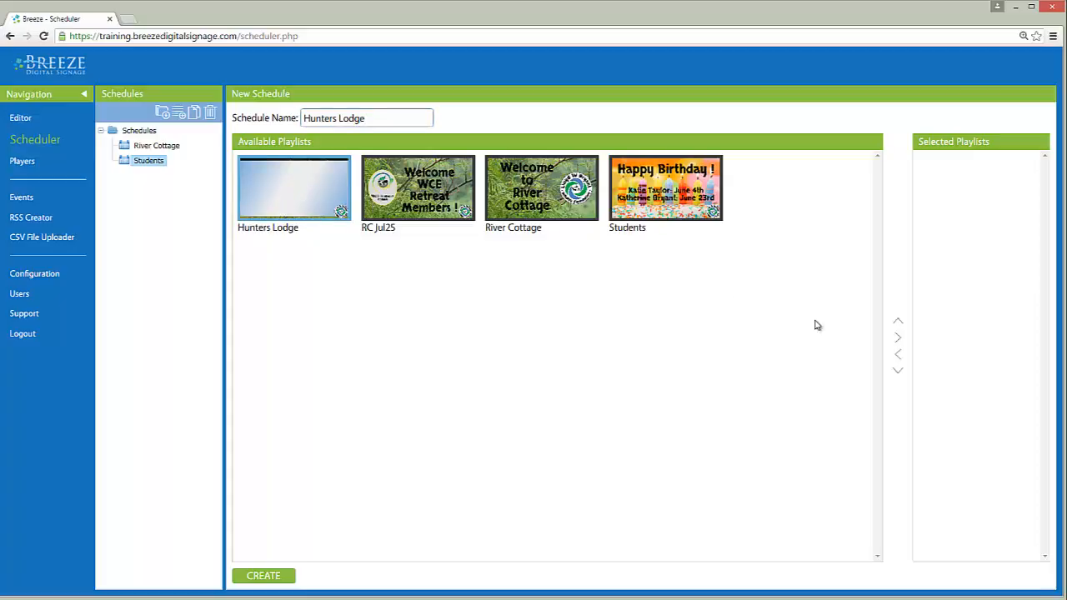
left_click(896, 340)
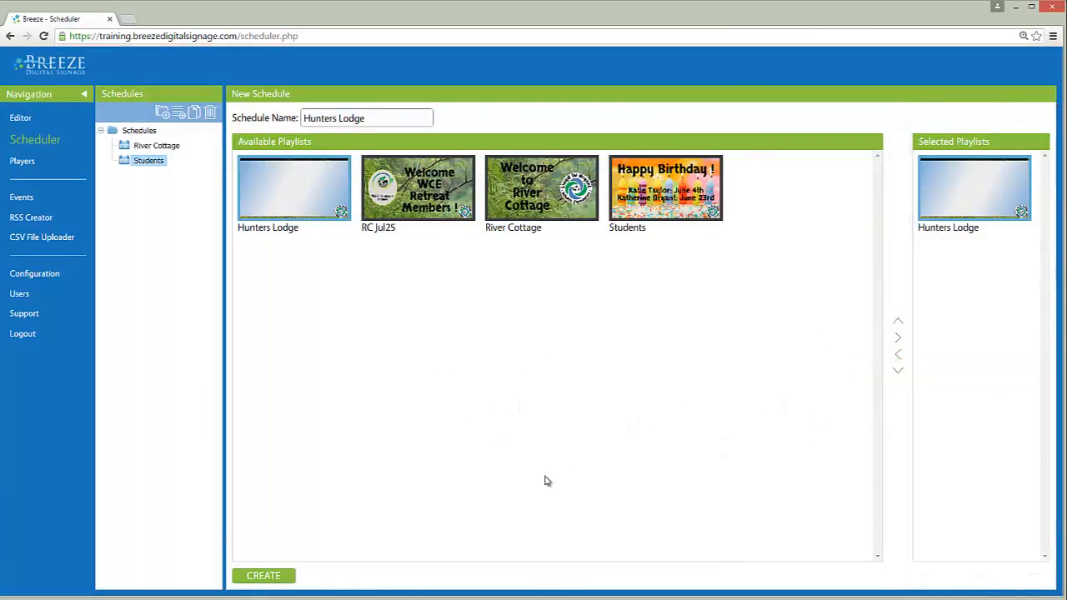
left_click(265, 576)
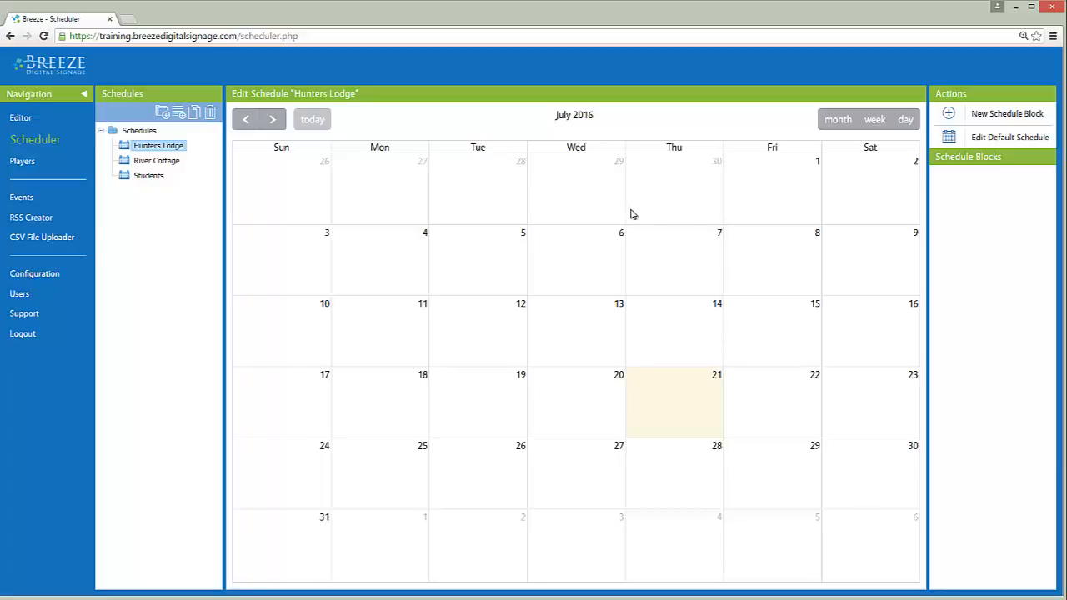
Open the default schedule of Hunters Lodge and save it with the Hunters Lodge playlist selected
left_click(946, 136)
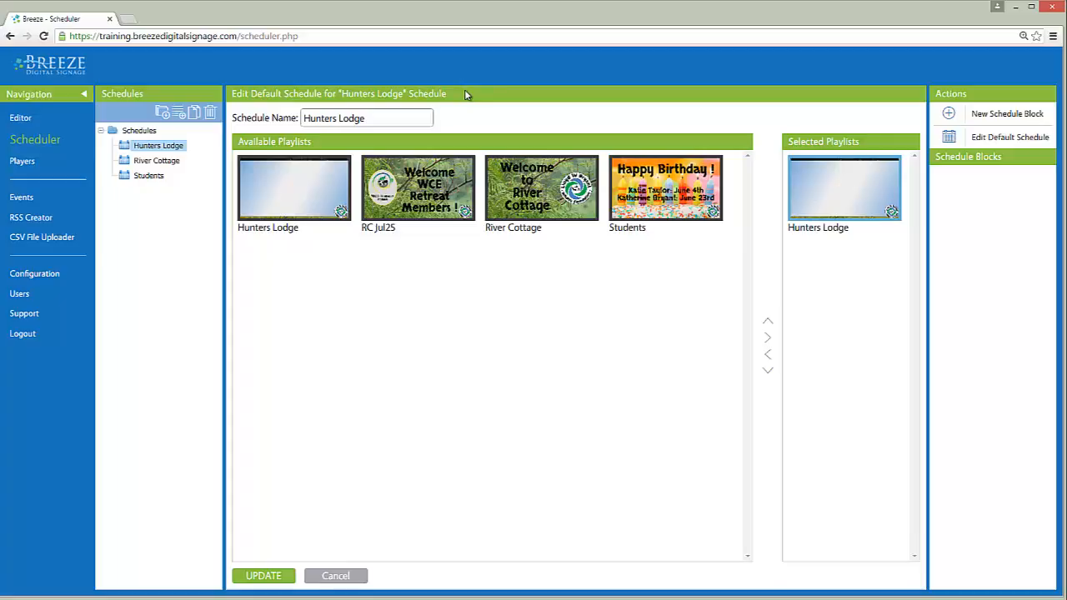
left_click(274, 577)
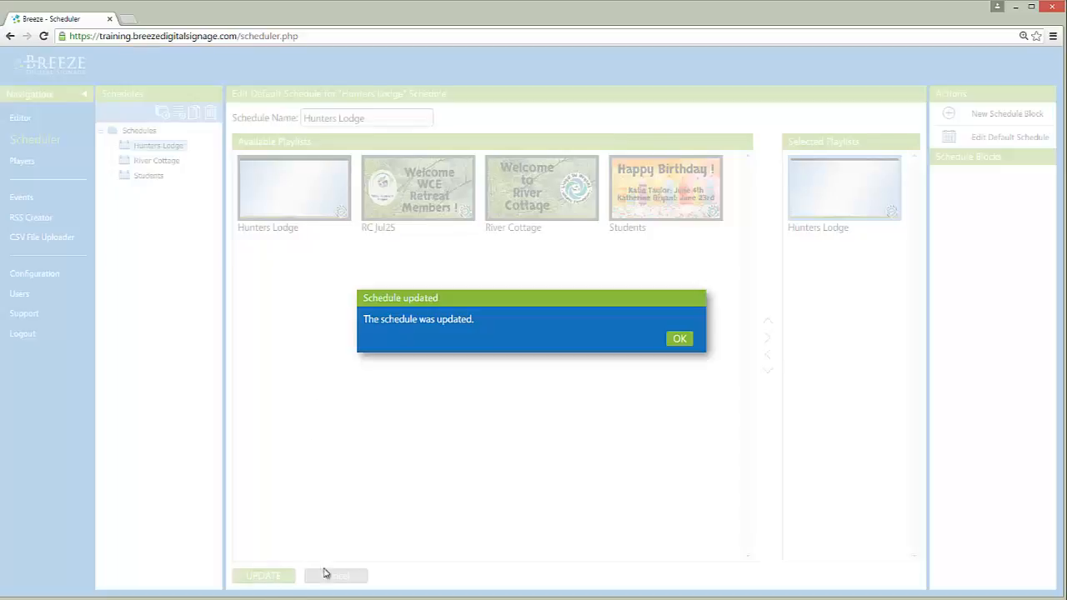
left_click(675, 340)
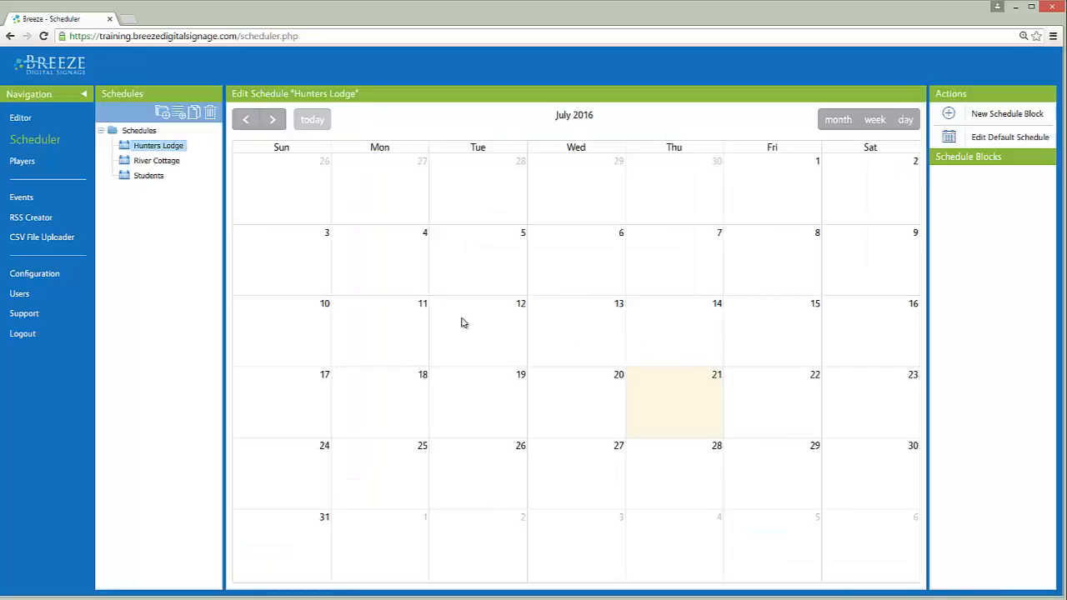
Examine the playlists, dates and options of the Jul25 schedule block in the River Cottage schedule
left_click(170, 167)
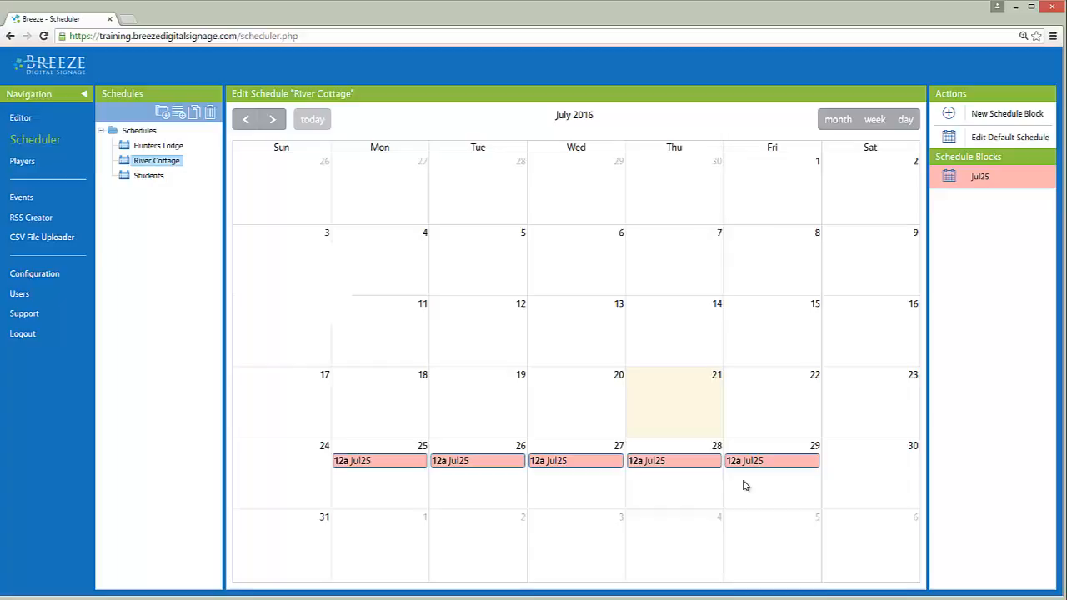
left_click(758, 460)
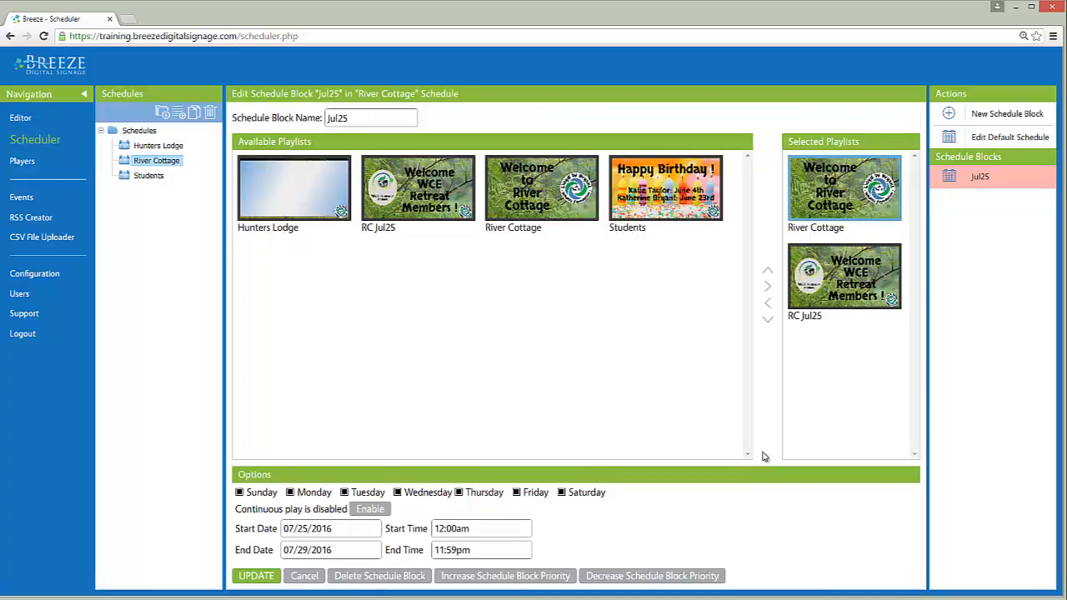
left_click(1015, 186)
Assign the Hunters Lodge schedule to the Hunters Lodge player and update the player
left_click(31, 164)
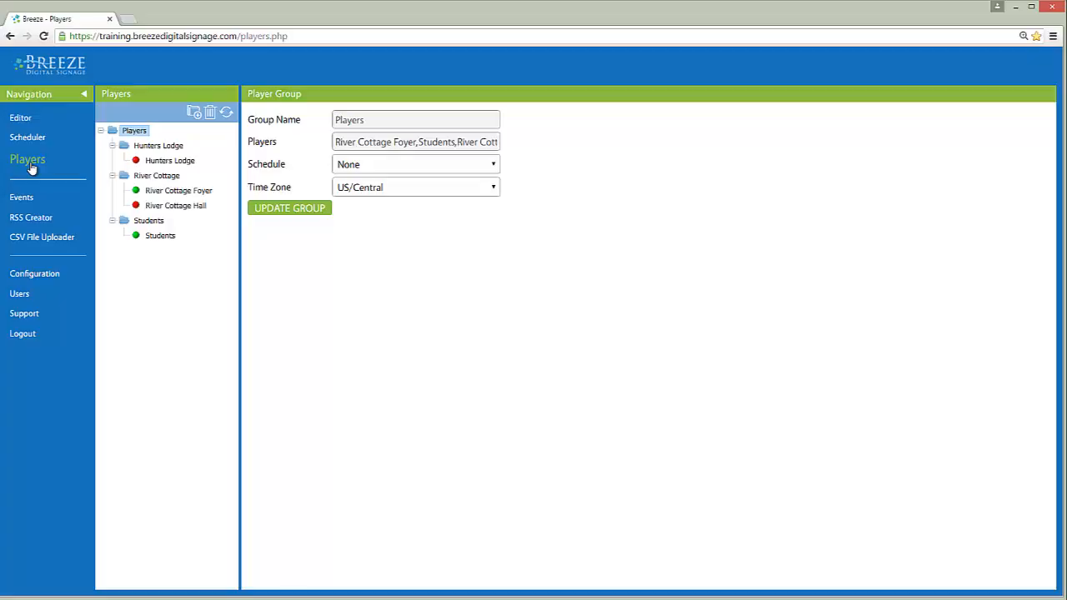
left_click(159, 191)
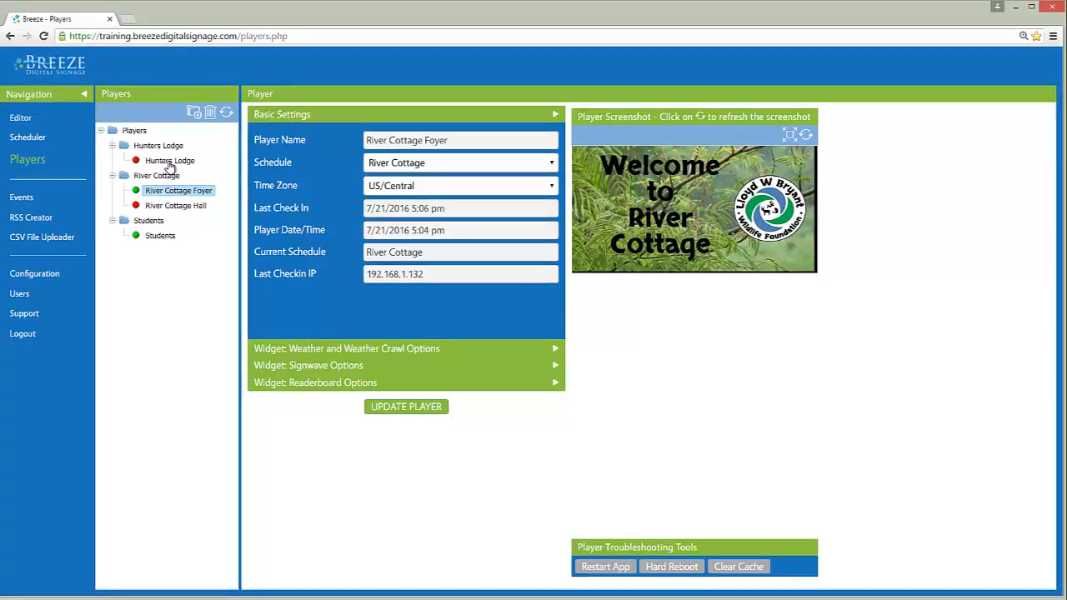
left_click(169, 162)
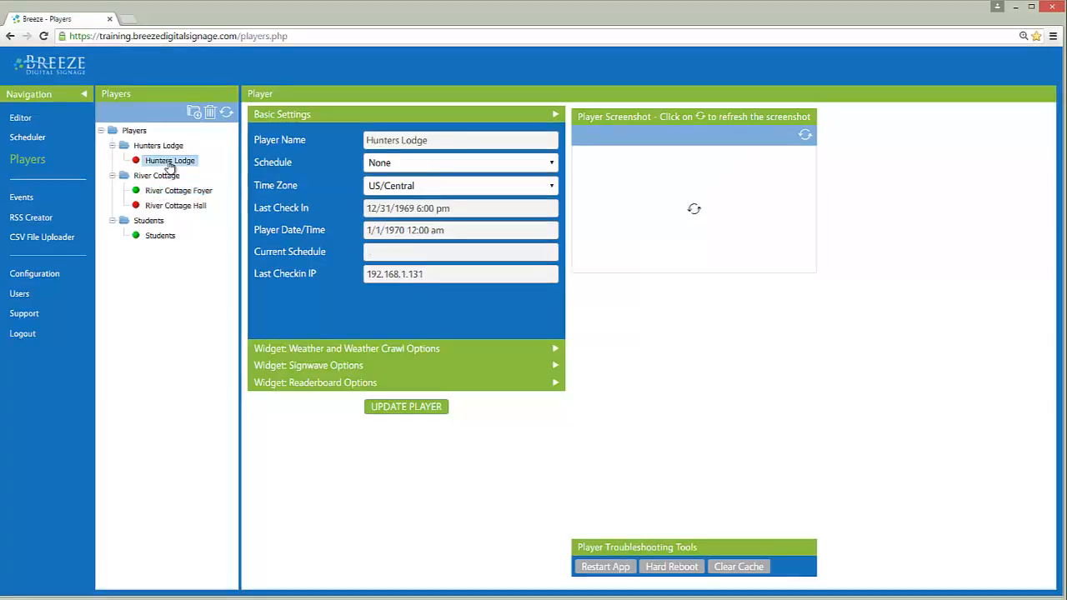
left_click(553, 166)
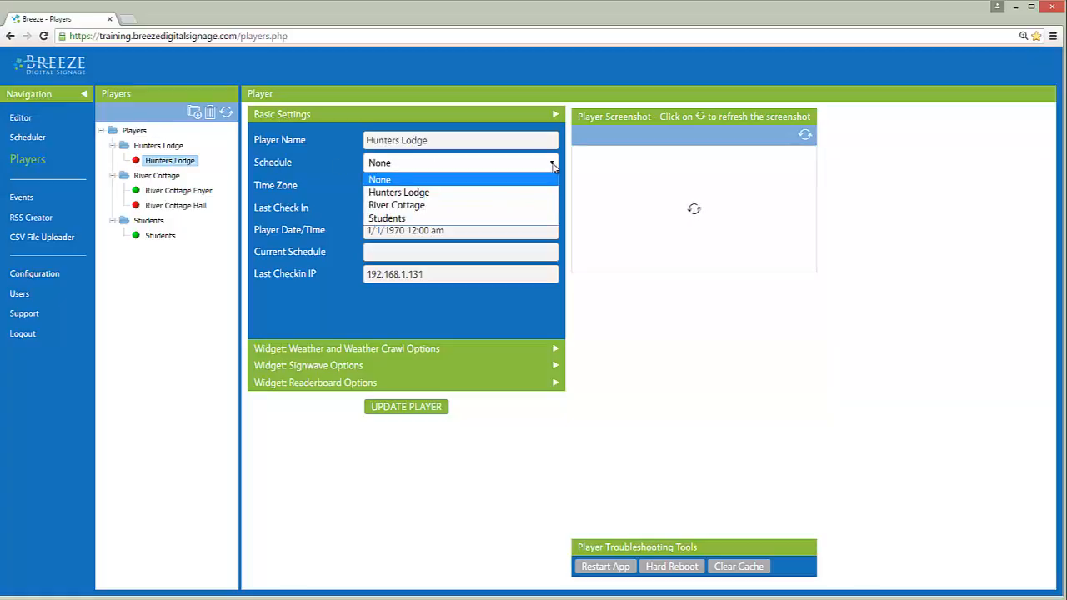
left_click(551, 193)
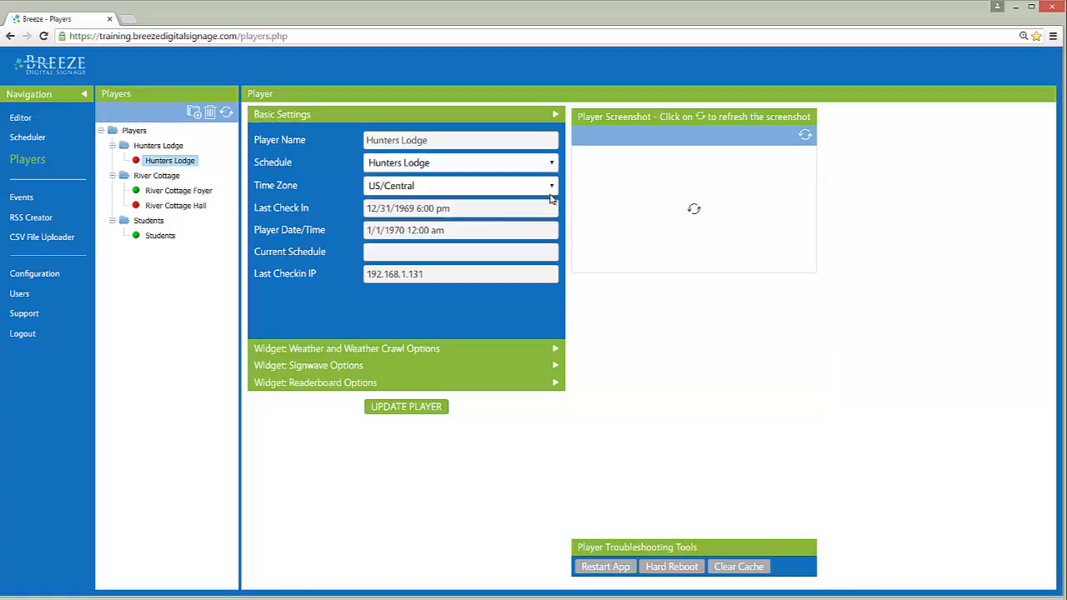
left_click(422, 405)
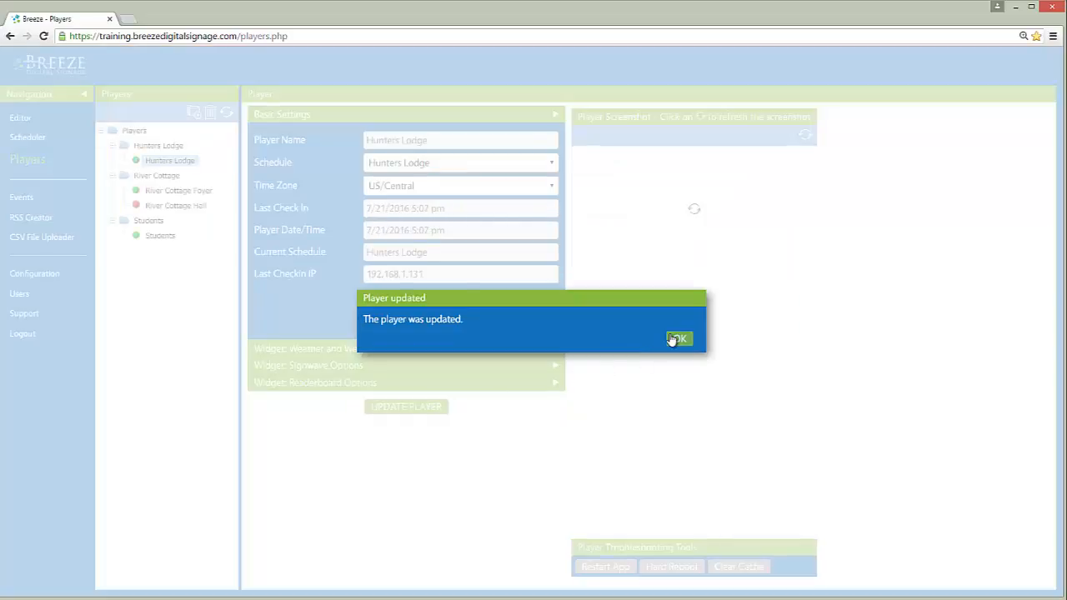
left_click(678, 338)
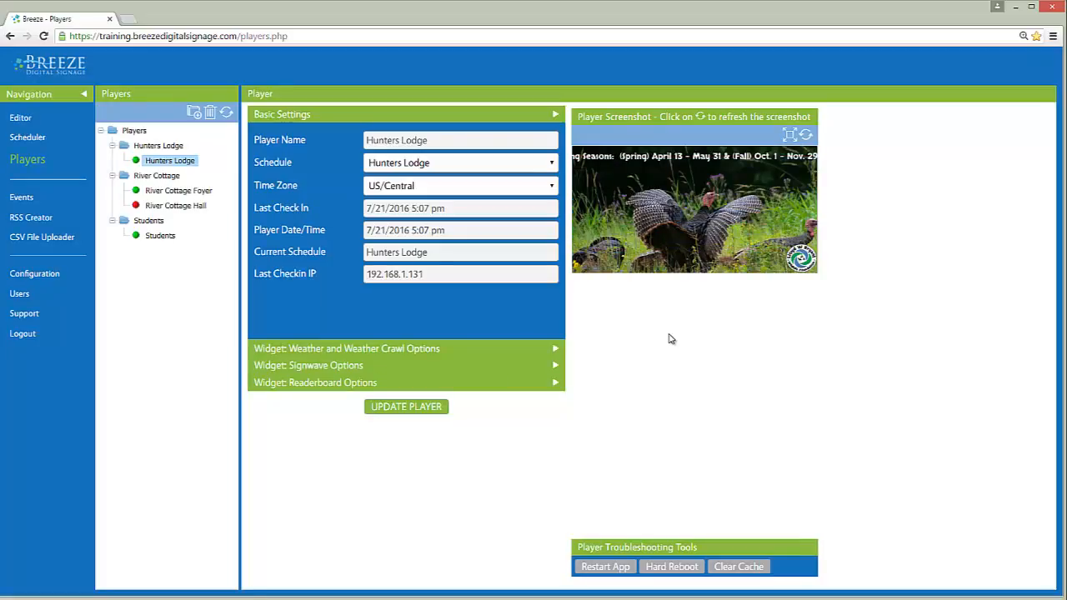
left_click(552, 166)
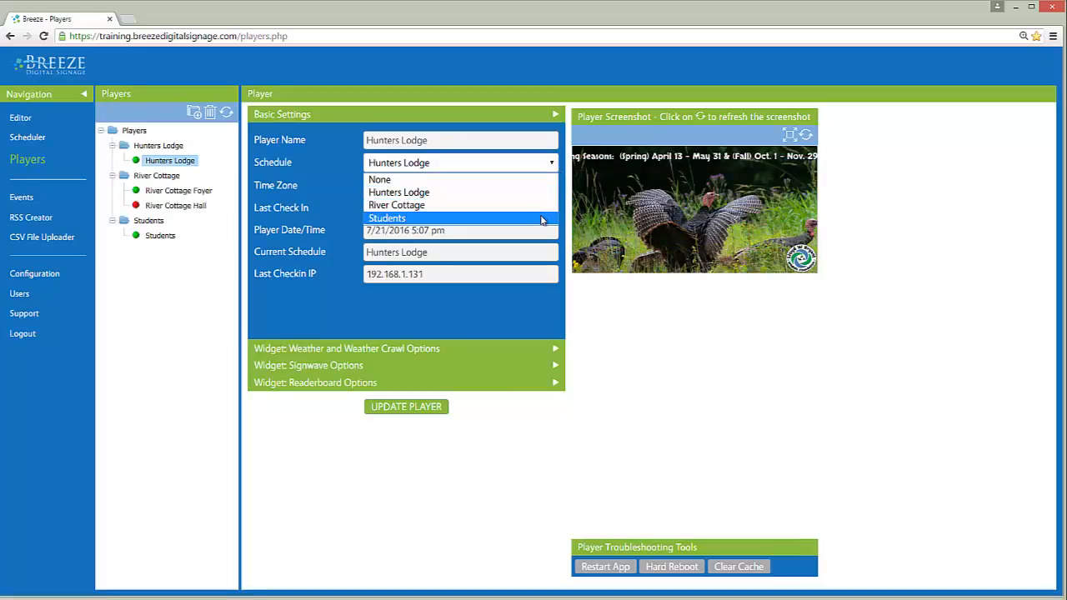
left_click(567, 223)
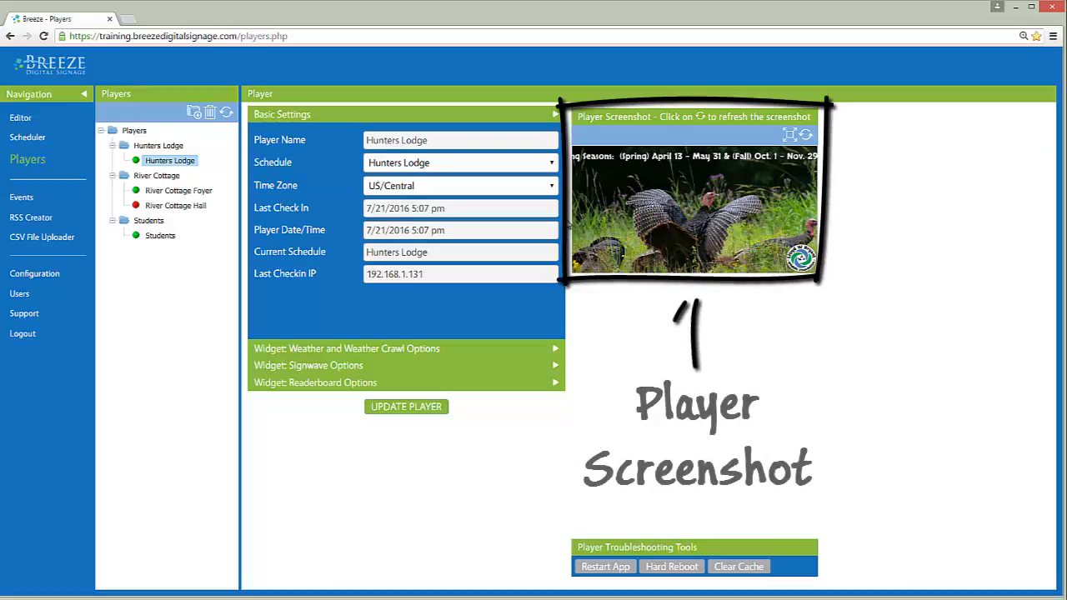
Refresh the Hunters Lodge player's screenshot and inspect it at full size before closing the enlarged view
left_click(805, 137)
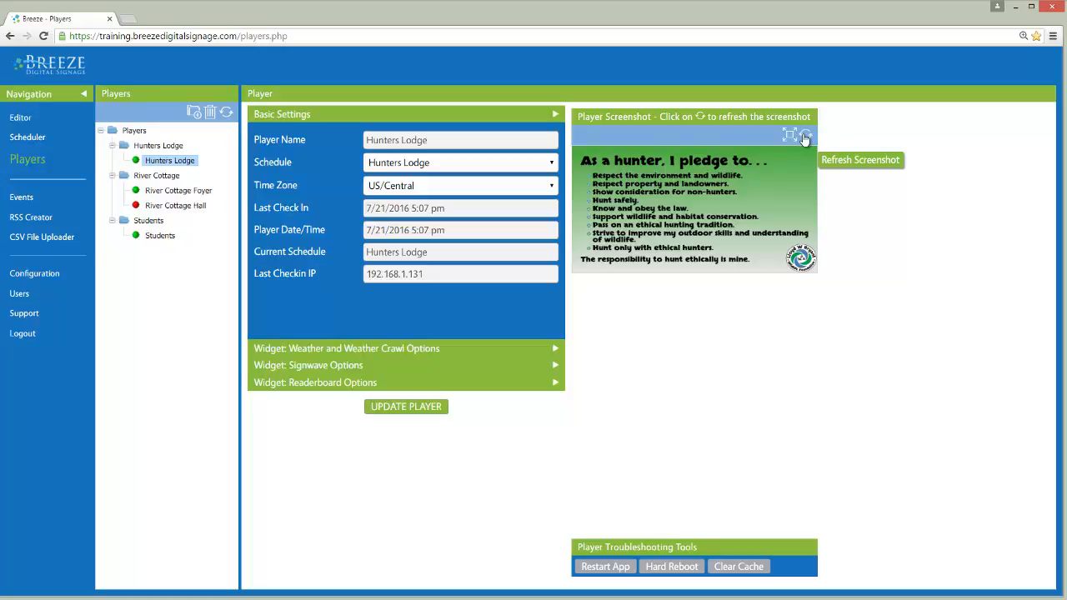
left_click(783, 205)
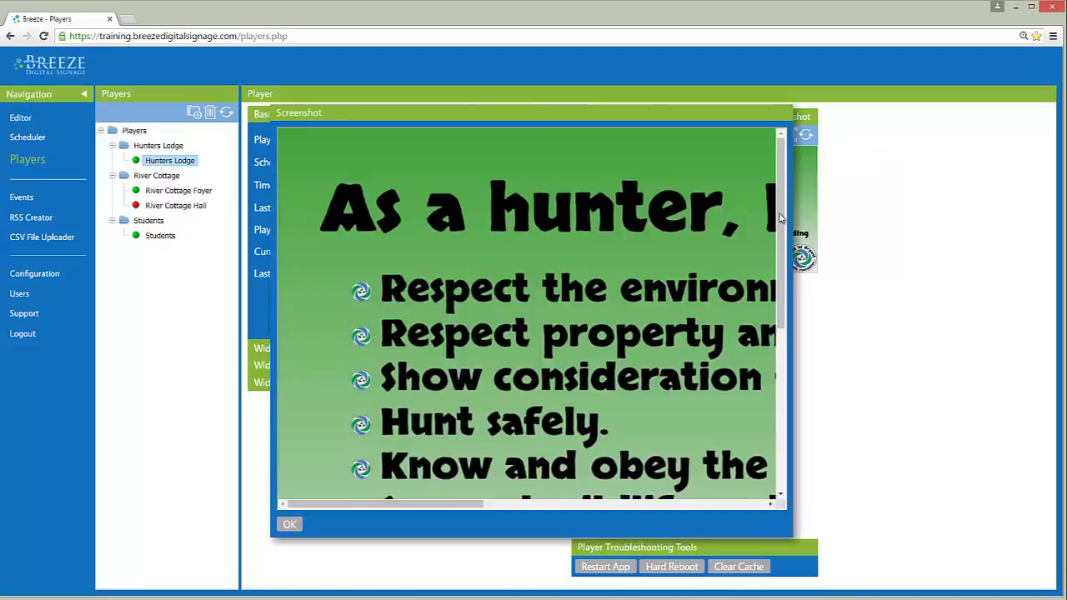
scroll(780, 218, "down", 5)
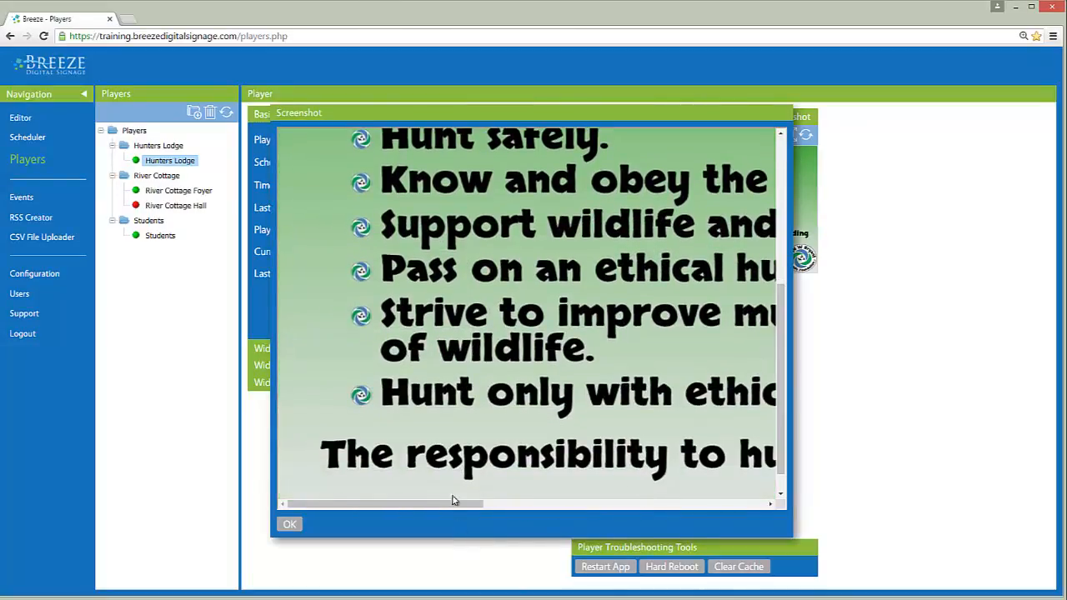
left_click_drag(454, 502, 628, 524)
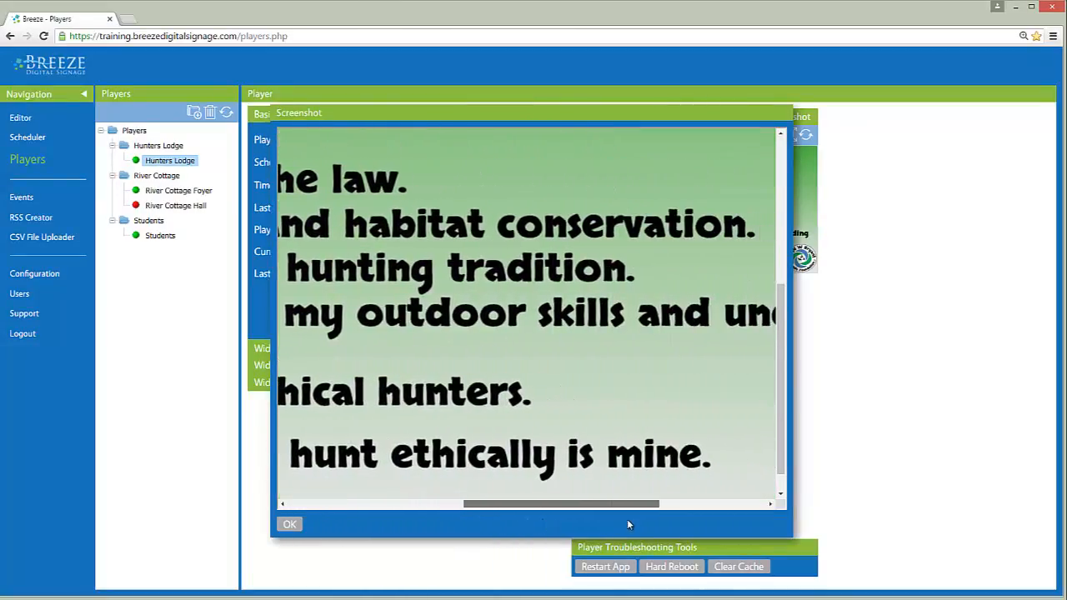
left_click(287, 523)
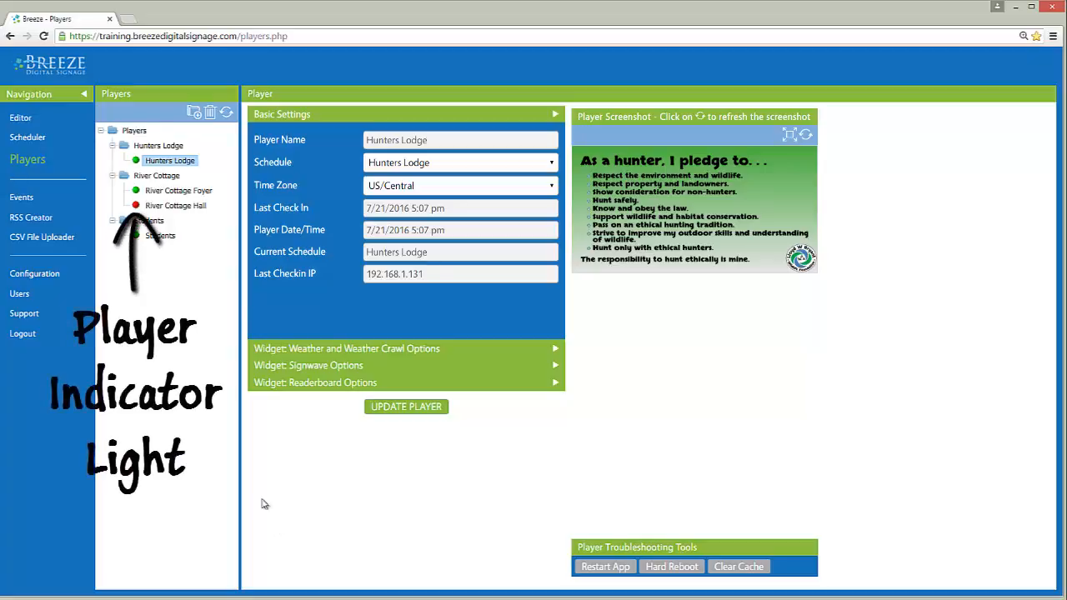
Review the settings of the River Cottage Hall player, the River Cottage group and the top-level Players group
left_click(150, 205)
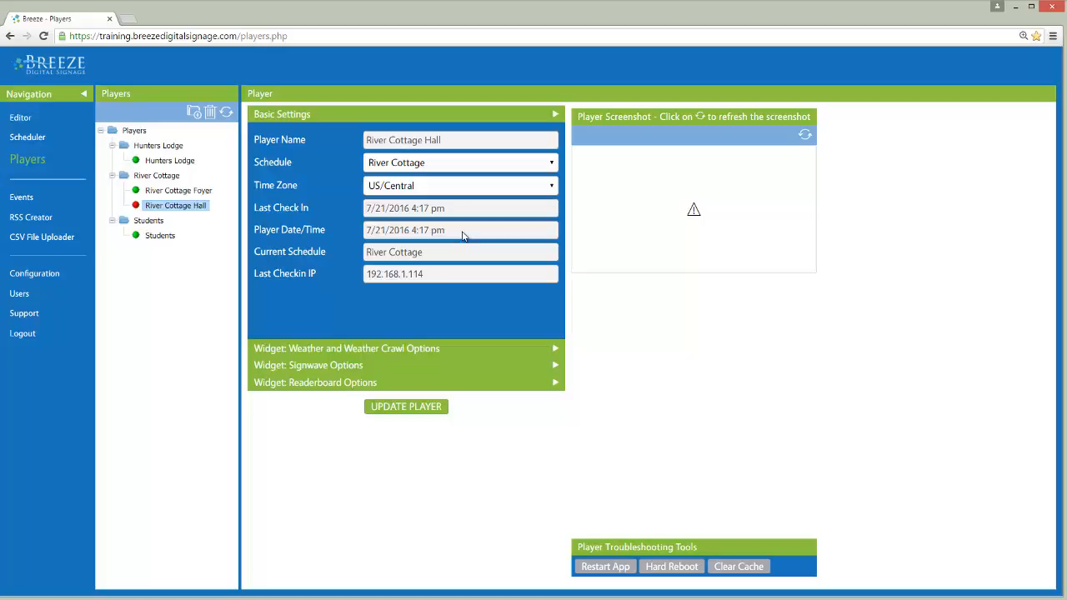
left_click(190, 180)
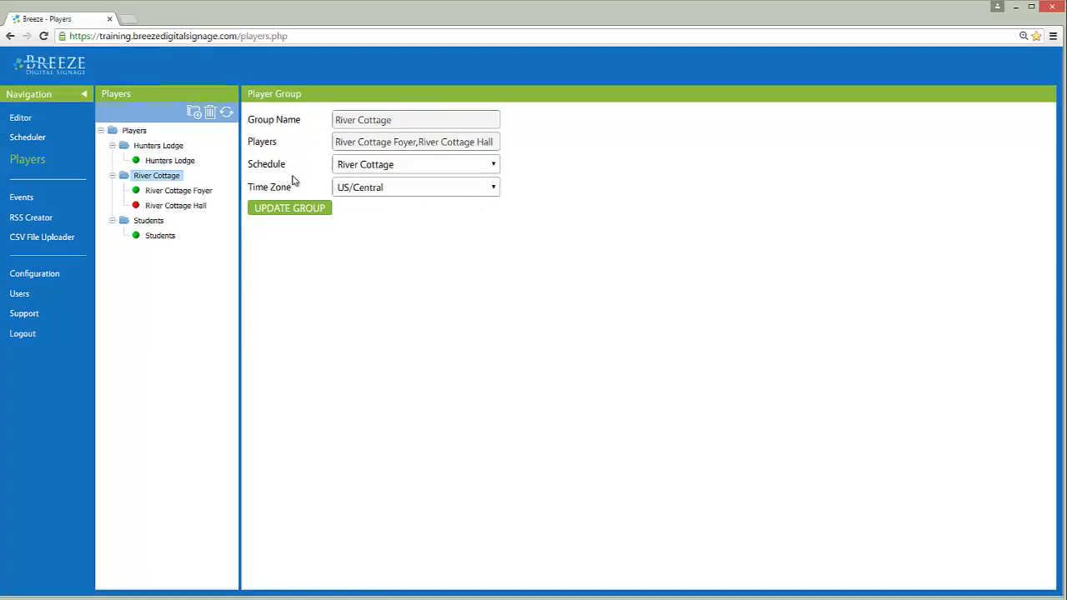
left_click(136, 133)
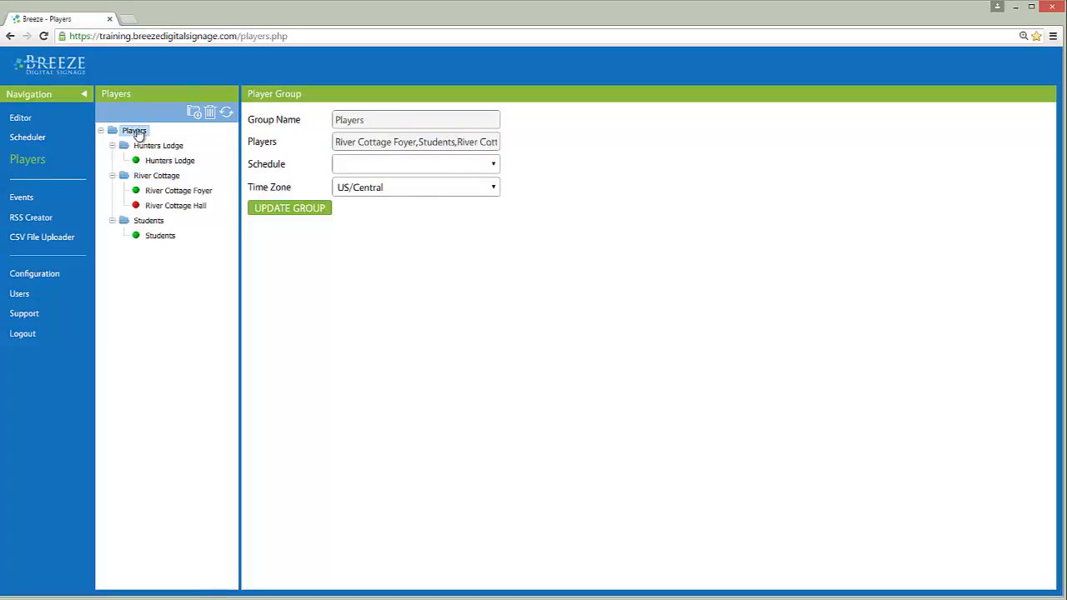
Assign the Hunters Lodge schedule to the River Cottage player group, update it, and check the River Cottage Foyer player
left_click(161, 176)
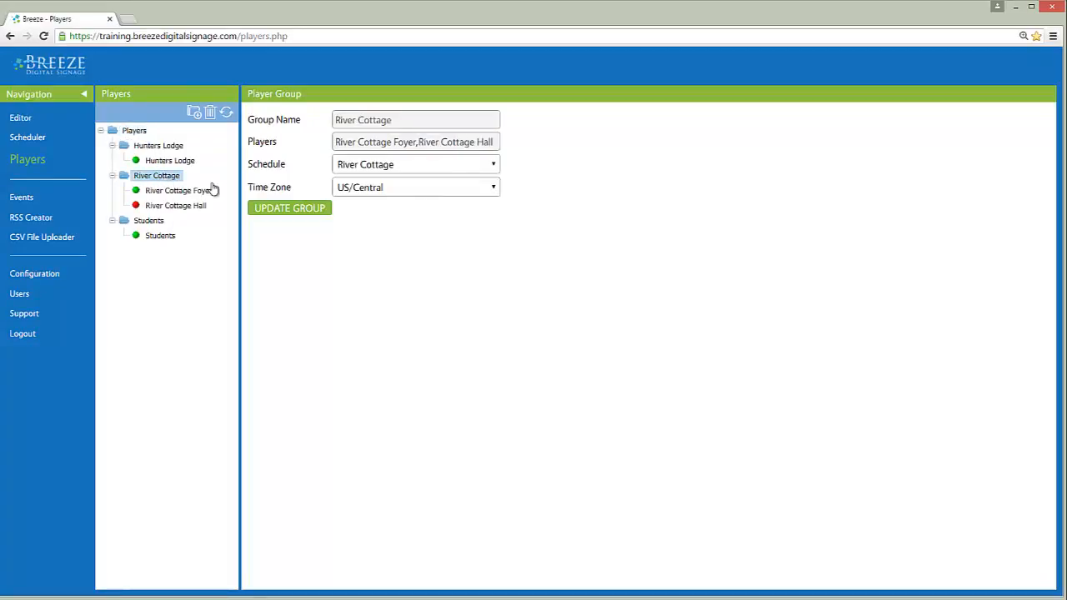
left_click(497, 167)
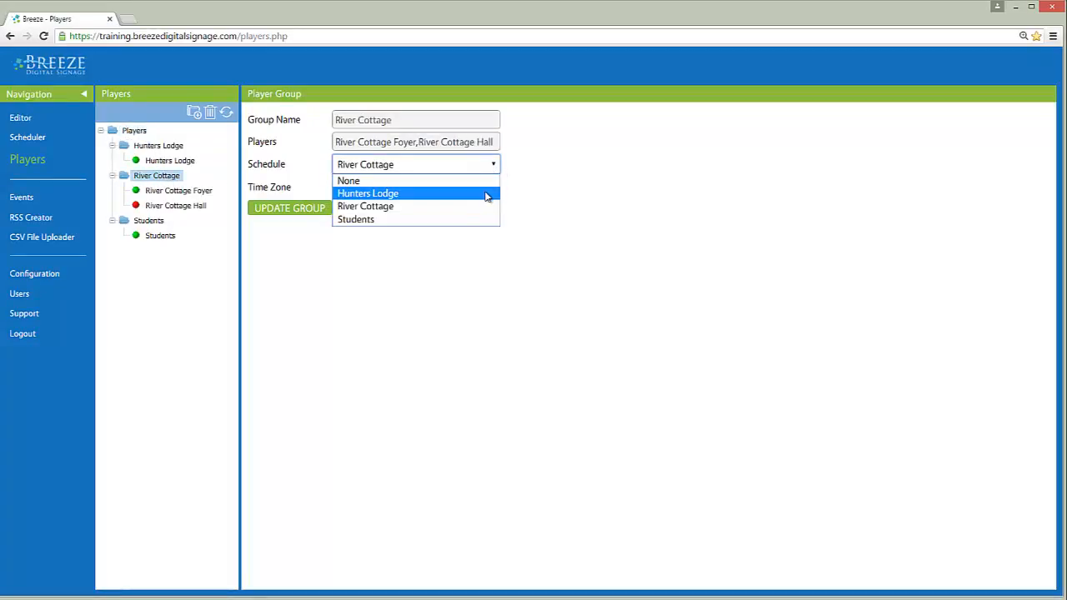
left_click(488, 193)
left_click(319, 213)
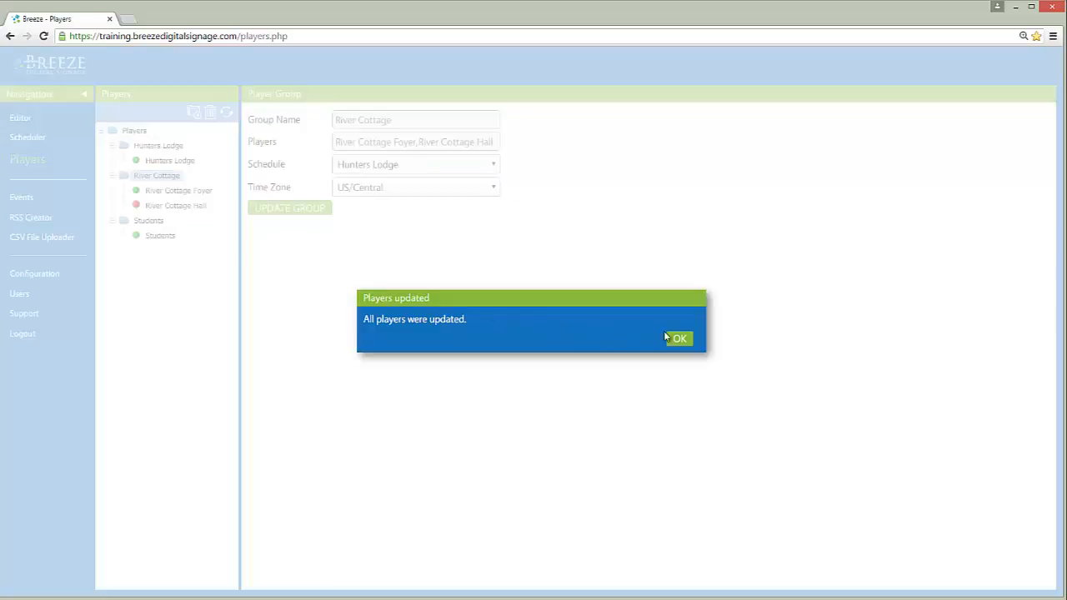
left_click(666, 336)
left_click(200, 194)
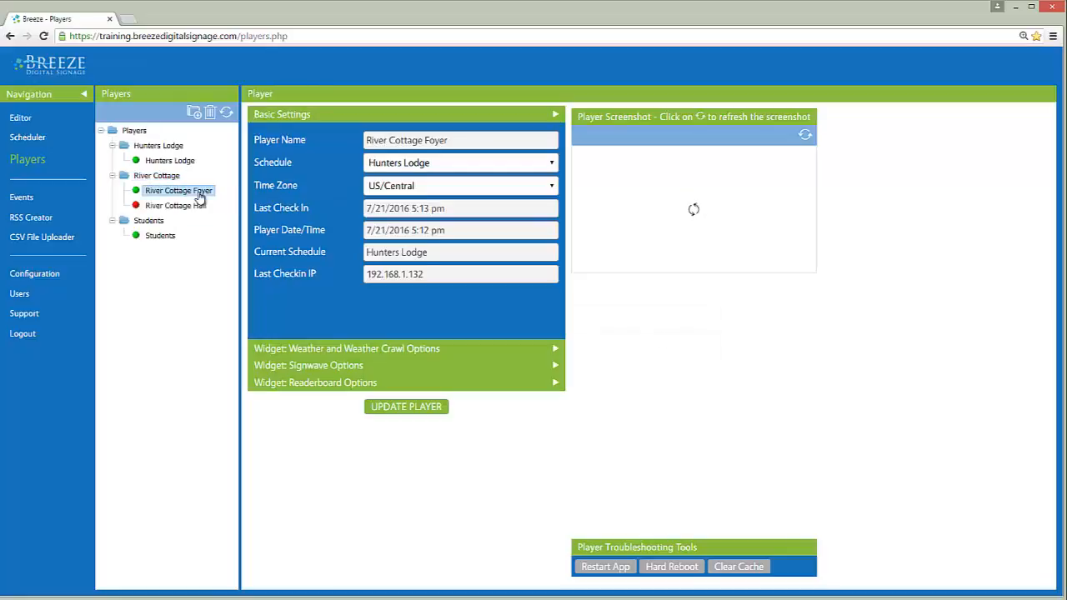